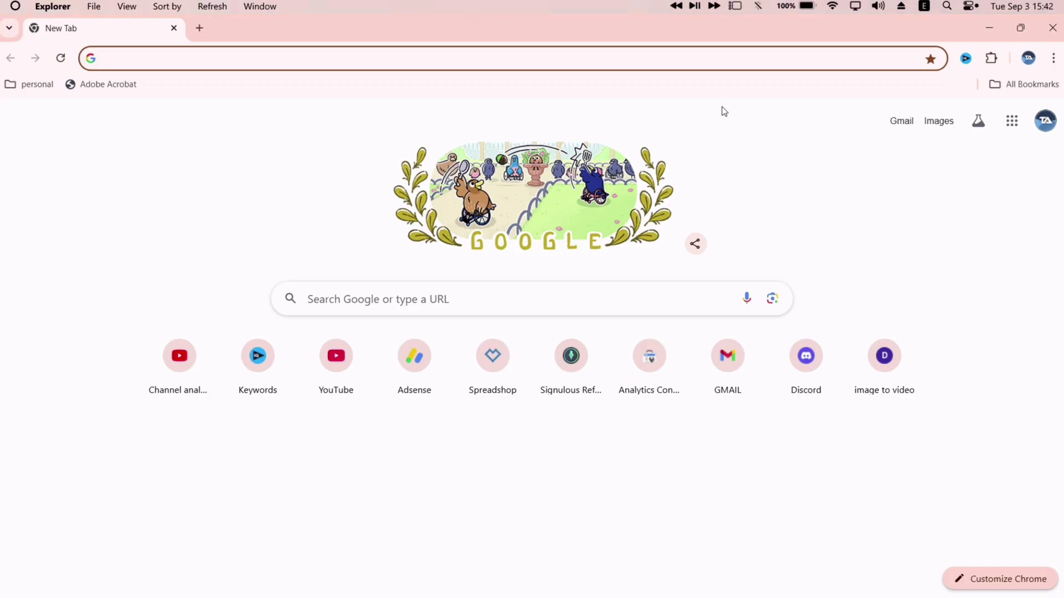
type("py")
type("tho")
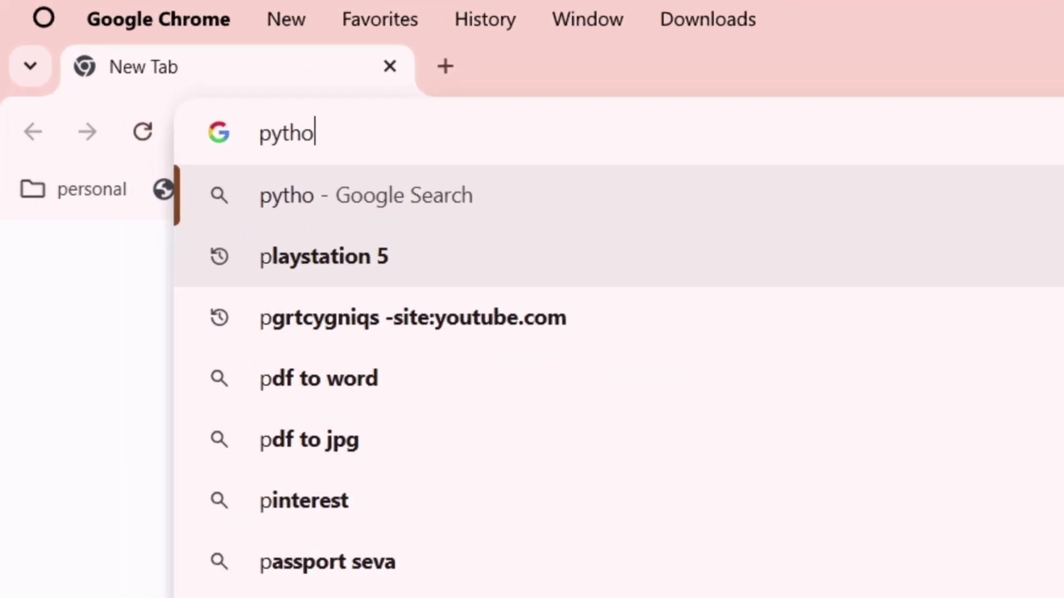
type("n downlo")
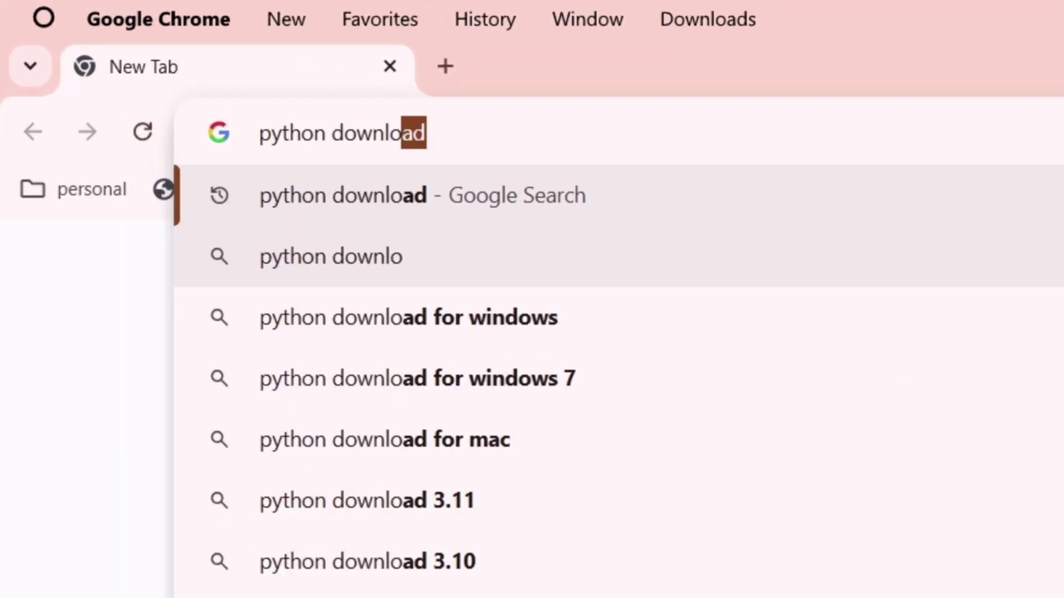
type("ad")
Search 'python download' and download the Python 3.12.5 installer from python.org.
key("Return")
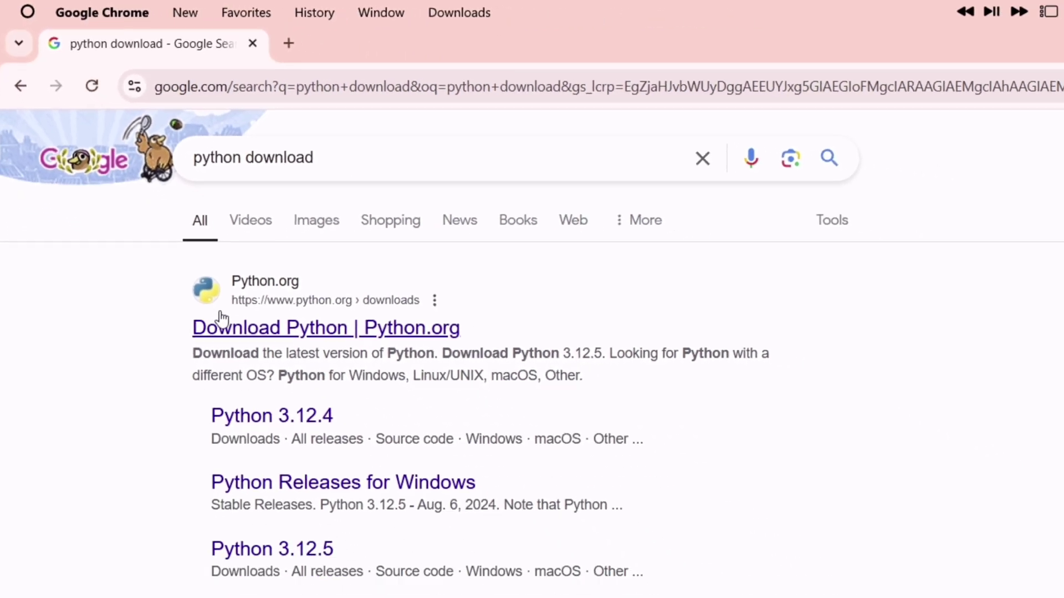
left_click(317, 291)
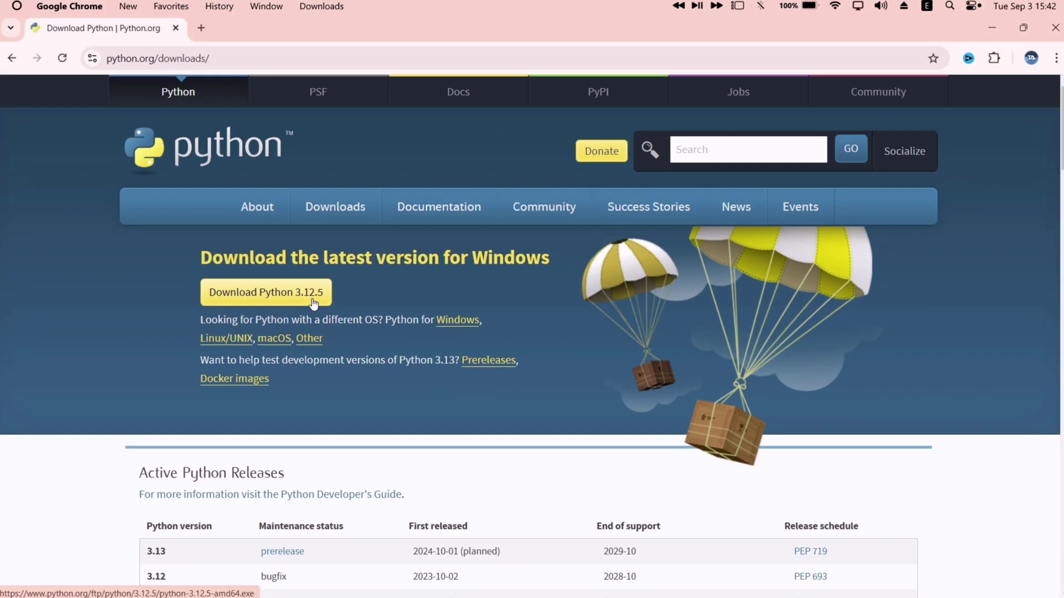
left_click(314, 302)
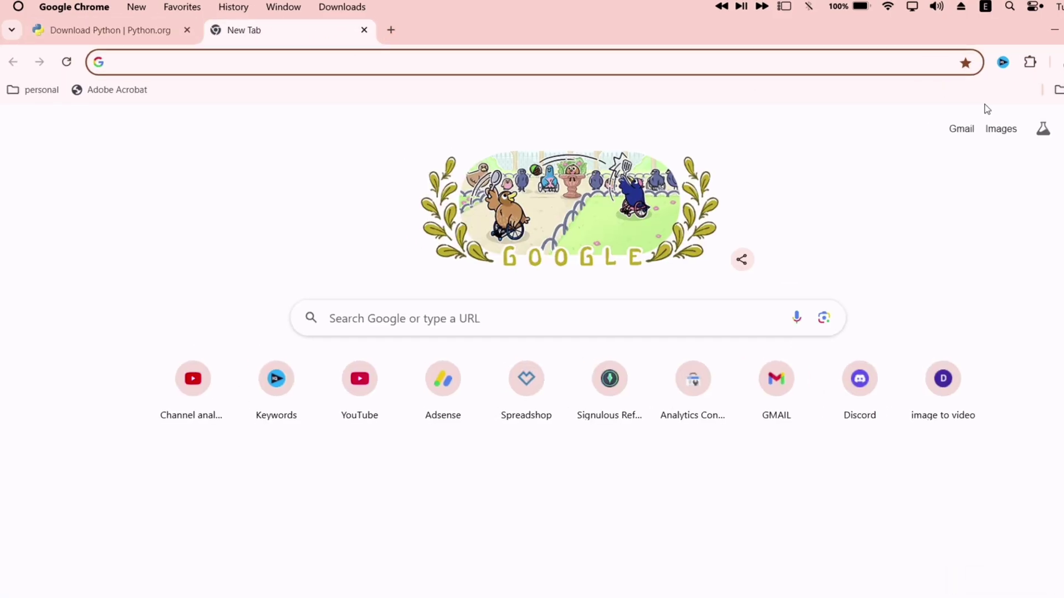
Search 'troll restore jjtech github' and open the JJTech0130/TrollRestore repository.
left_click(606, 144)
type("troll")
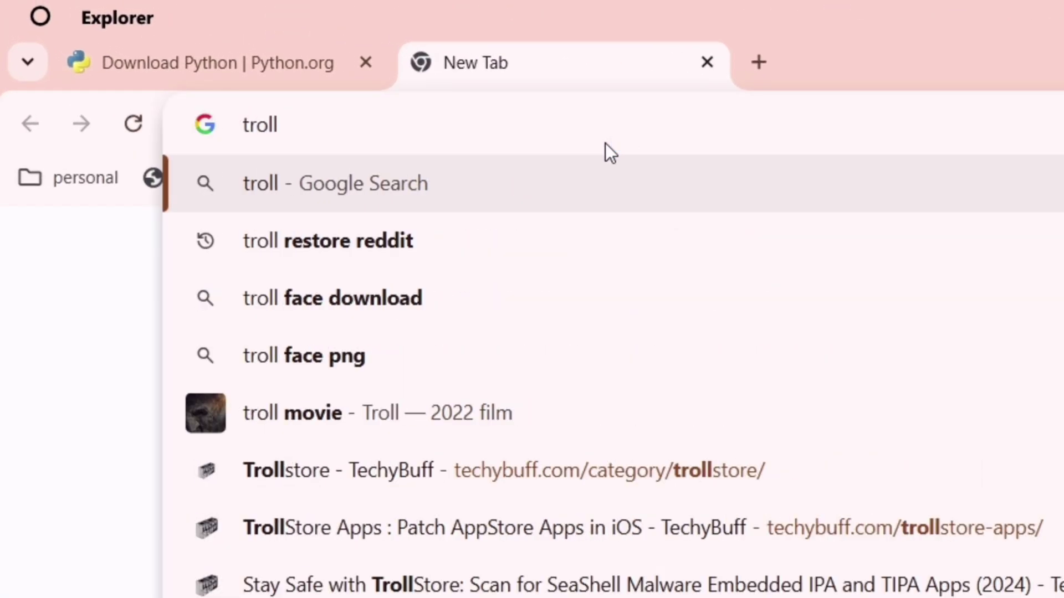
type(" restore jjtech")
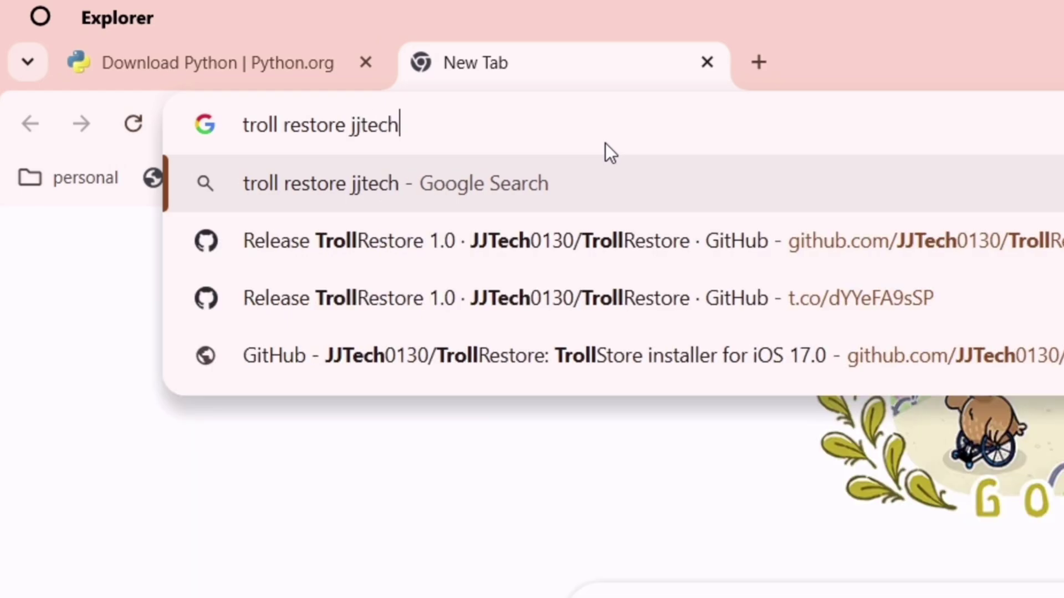
type(" github")
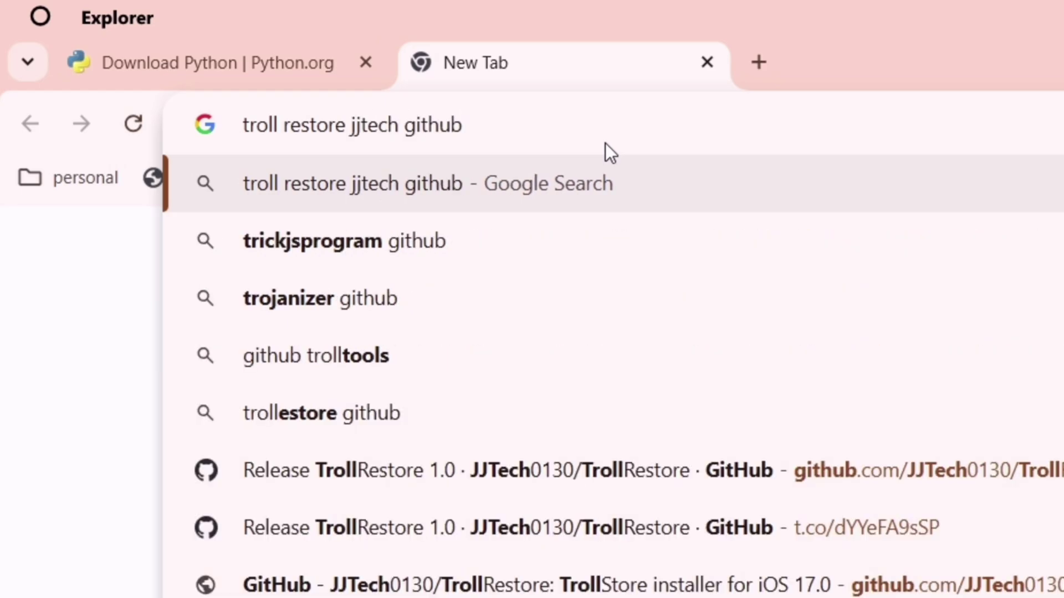
key("Return")
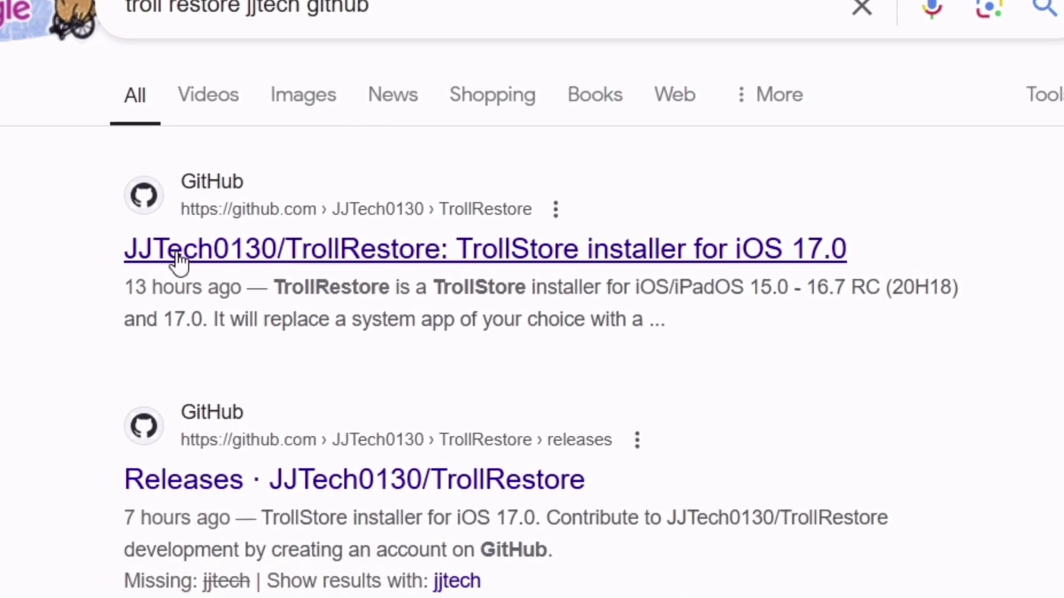
left_click(827, 248)
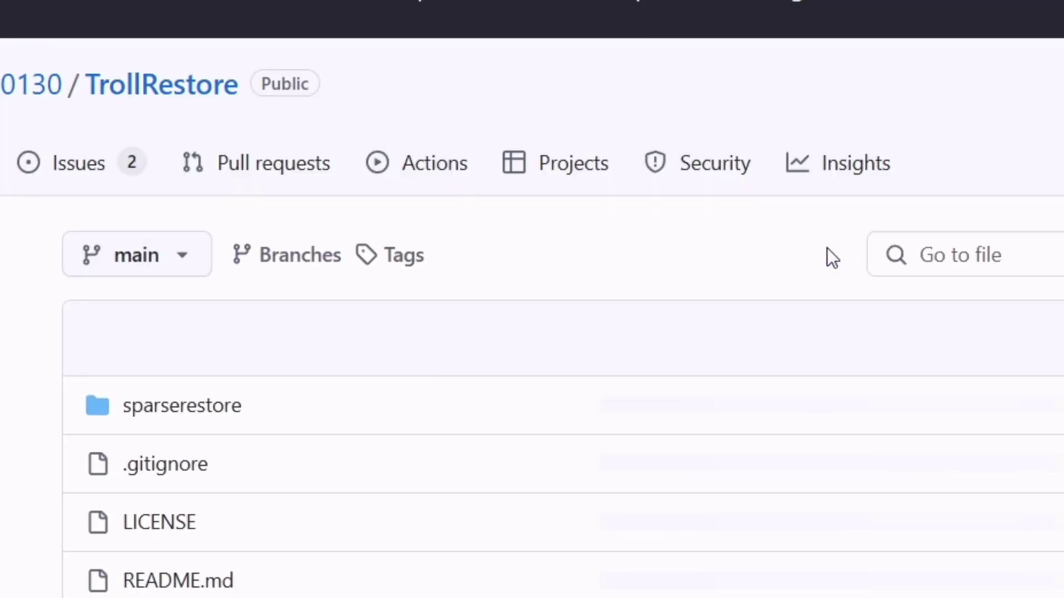
scroll(476, 231, "down", 2)
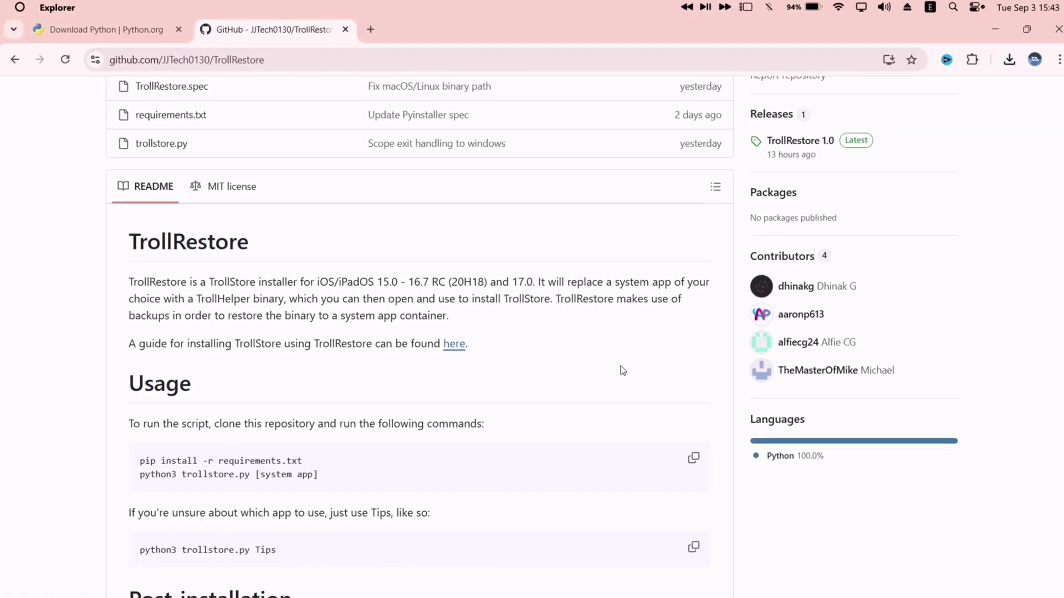
scroll(621, 365, "up", 3)
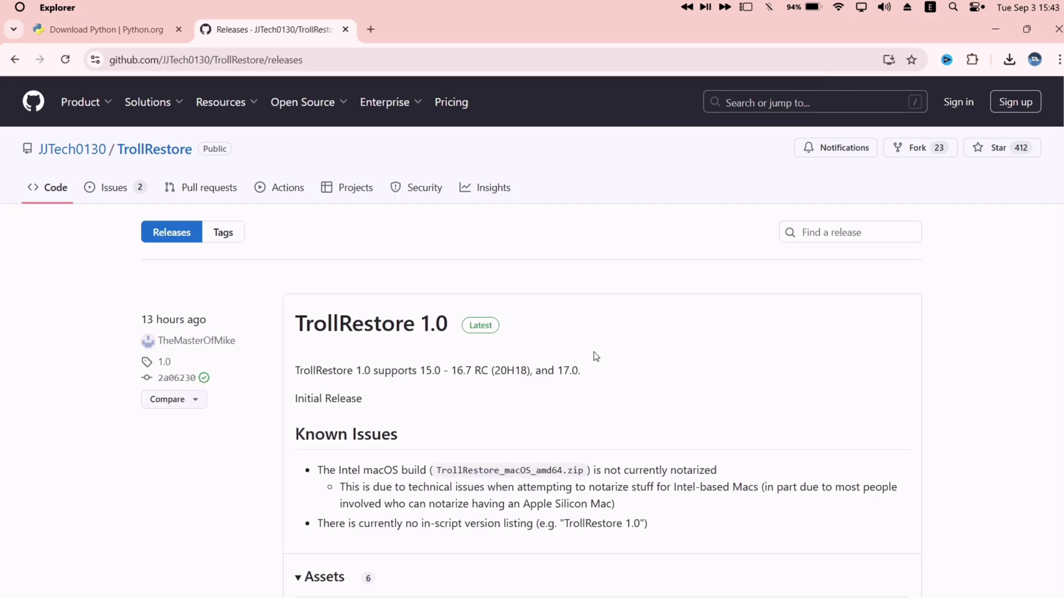
scroll(594, 357, "down", 1)
scroll(594, 356, "down", 4)
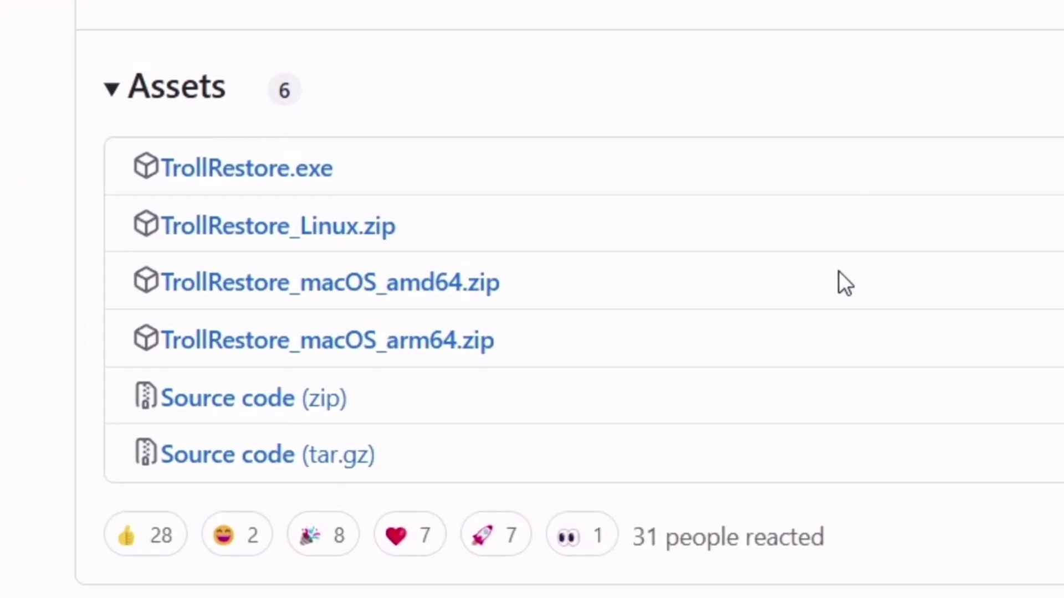
scroll(838, 273, "up", 1)
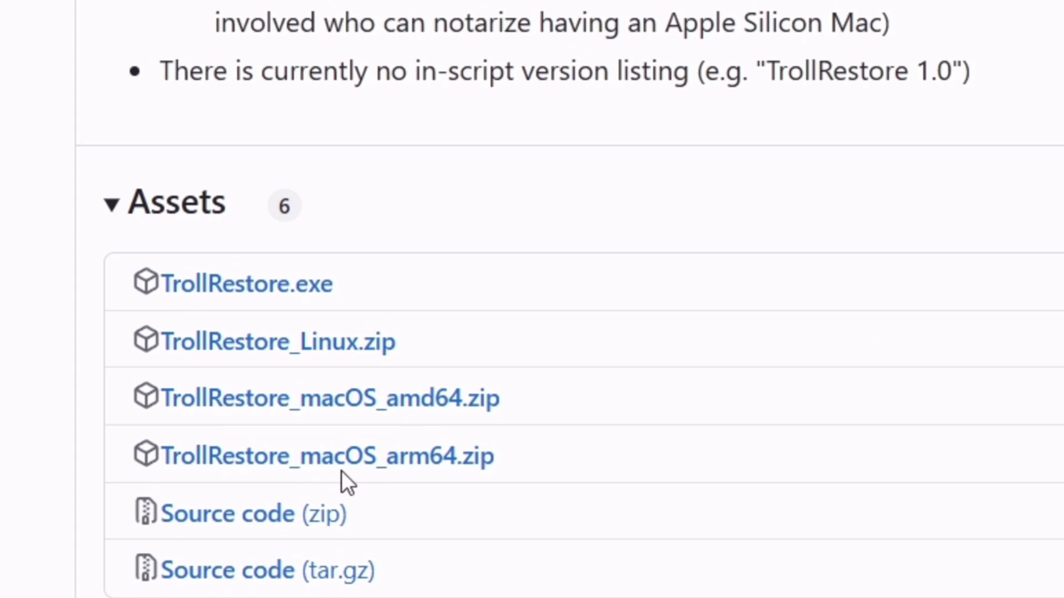
Download the TrollRestore.exe asset from the TrollRestore 1.0 release.
left_click(351, 359)
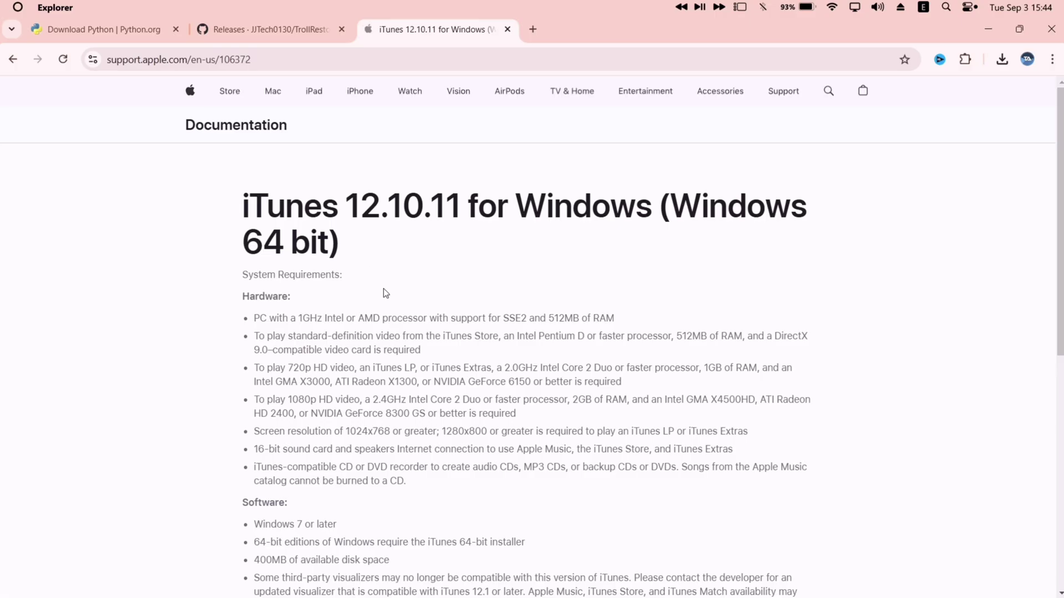
scroll(383, 288, "down", 1)
scroll(411, 338, "down", 3)
Download iTunes 12.10.11 for Windows 64-bit from Apple's page.
left_click(305, 316)
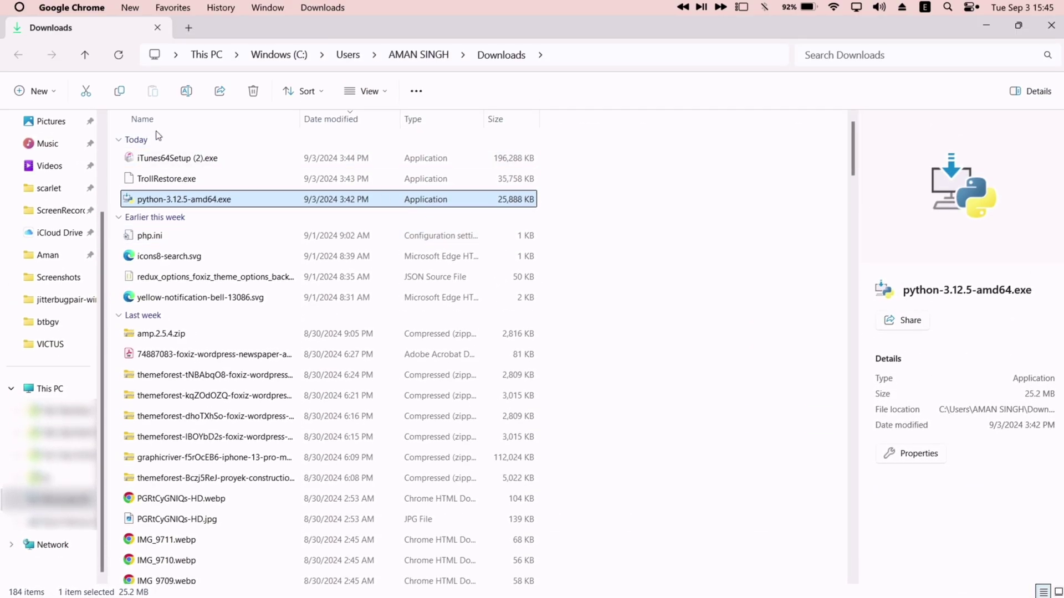
Launch python-3.12.5-amd64.exe from the Downloads folder.
left_click(176, 202)
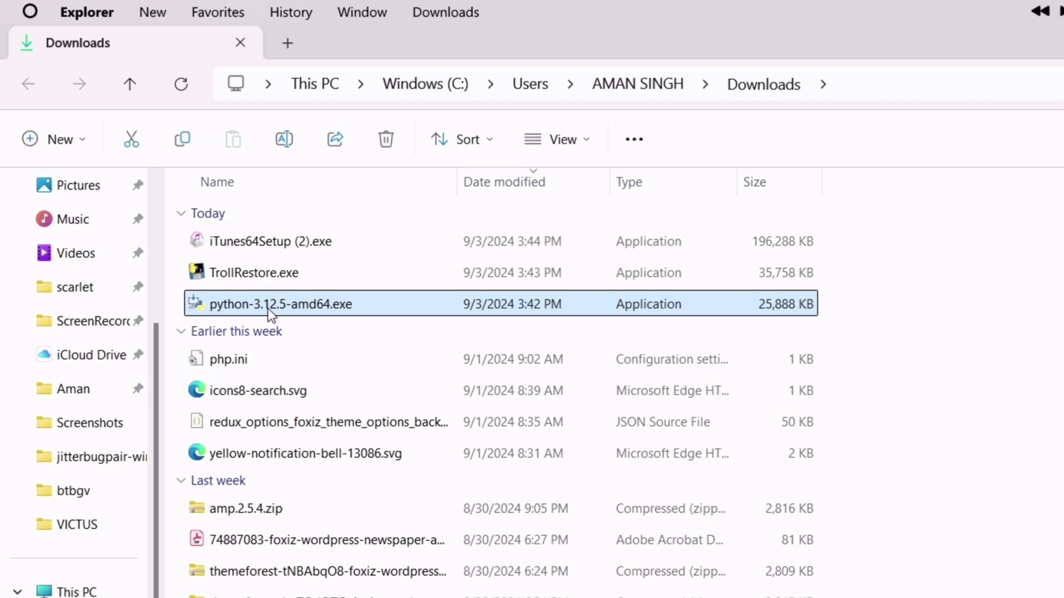
double_click(270, 312)
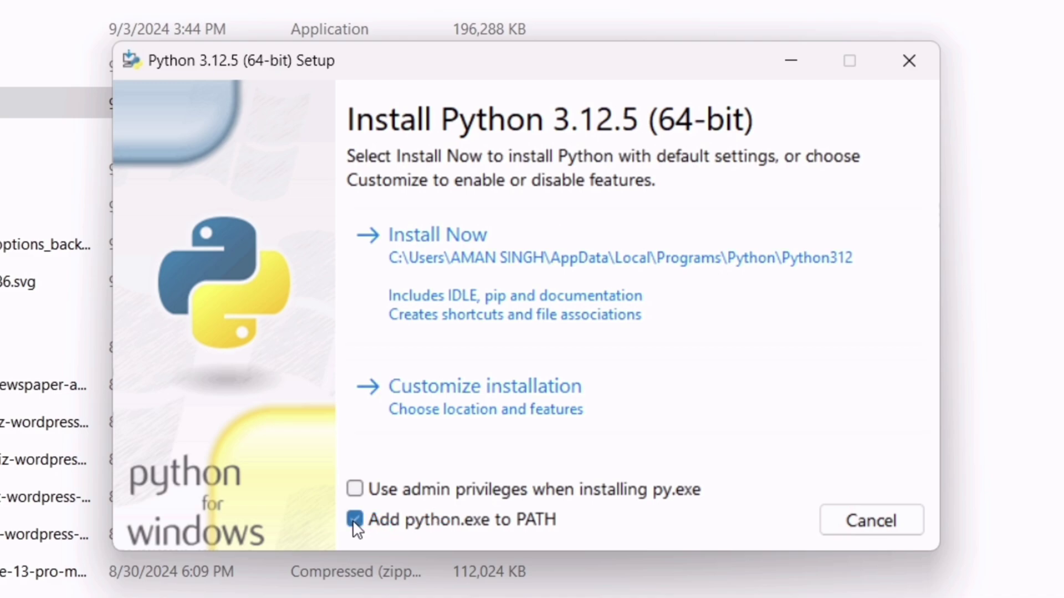
Install Python 3.12.5 with admin privileges using Install Now, then close setup.
left_click(355, 494)
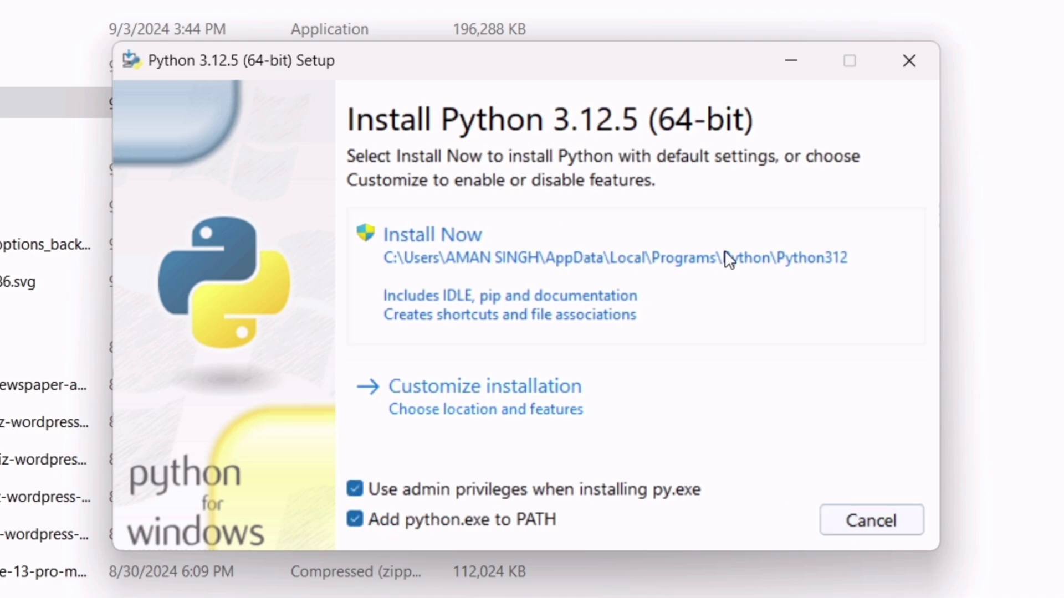
left_click(459, 273)
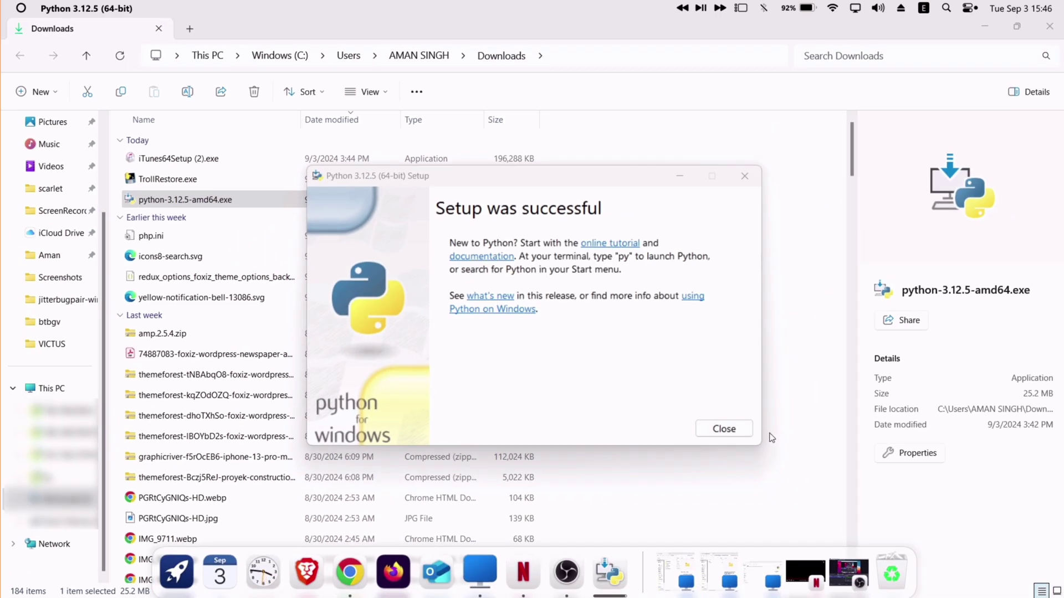
left_click(724, 430)
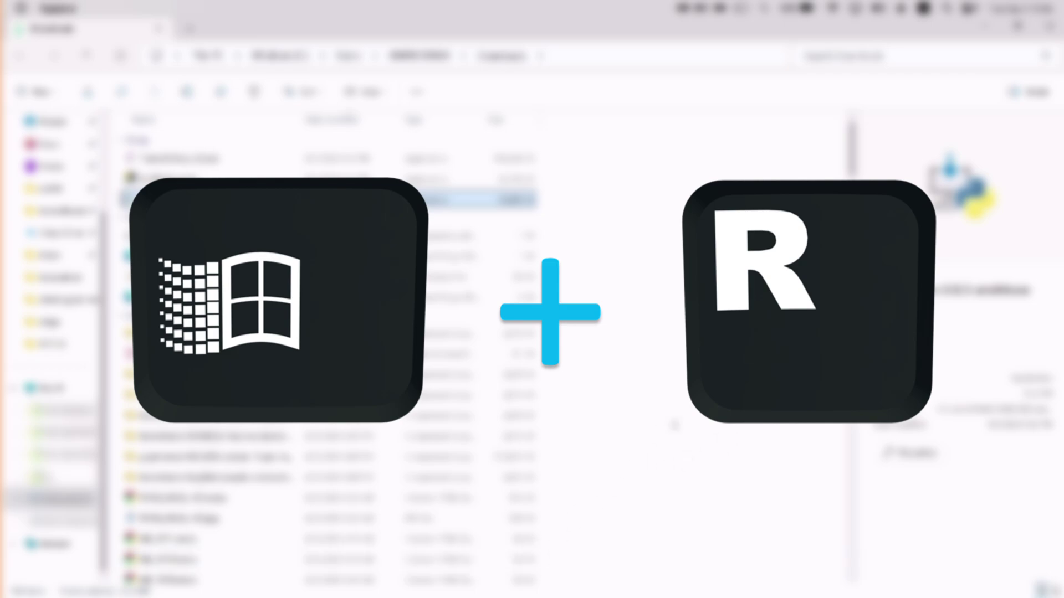
Run cmd from the Win+R Run dialog to open Command Prompt.
key("super+r")
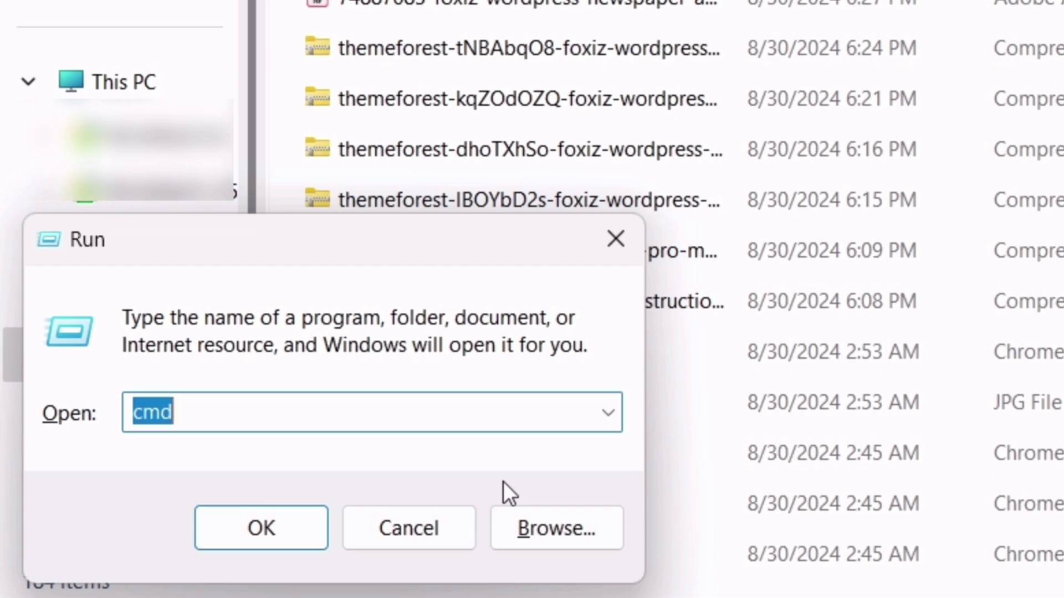
type("cmd")
key("Return")
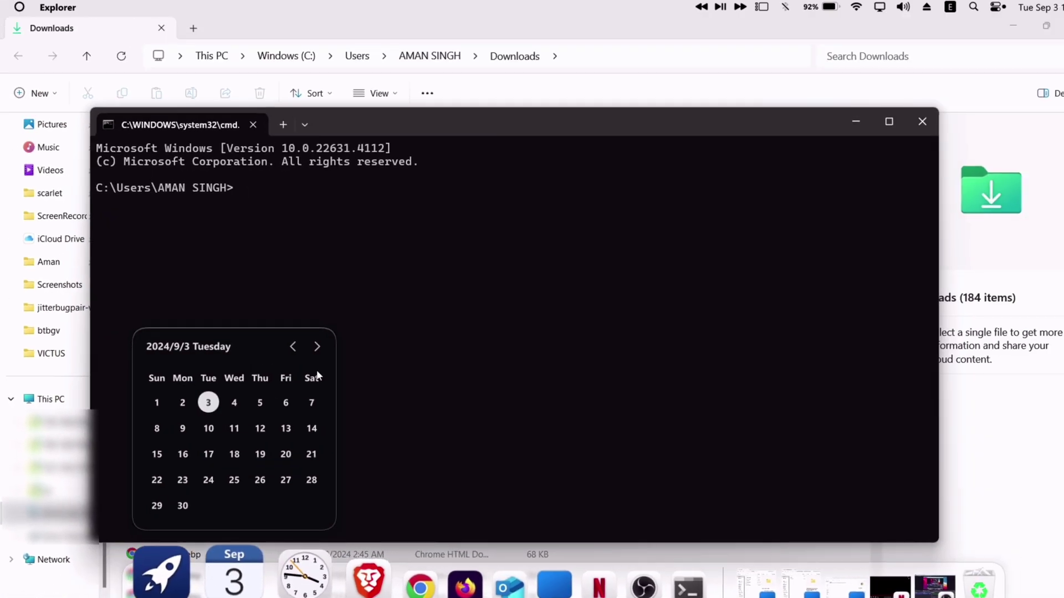
Run py to confirm Python 3.12.5, close Command Prompt, and select the iTunes installer.
left_click(392, 235)
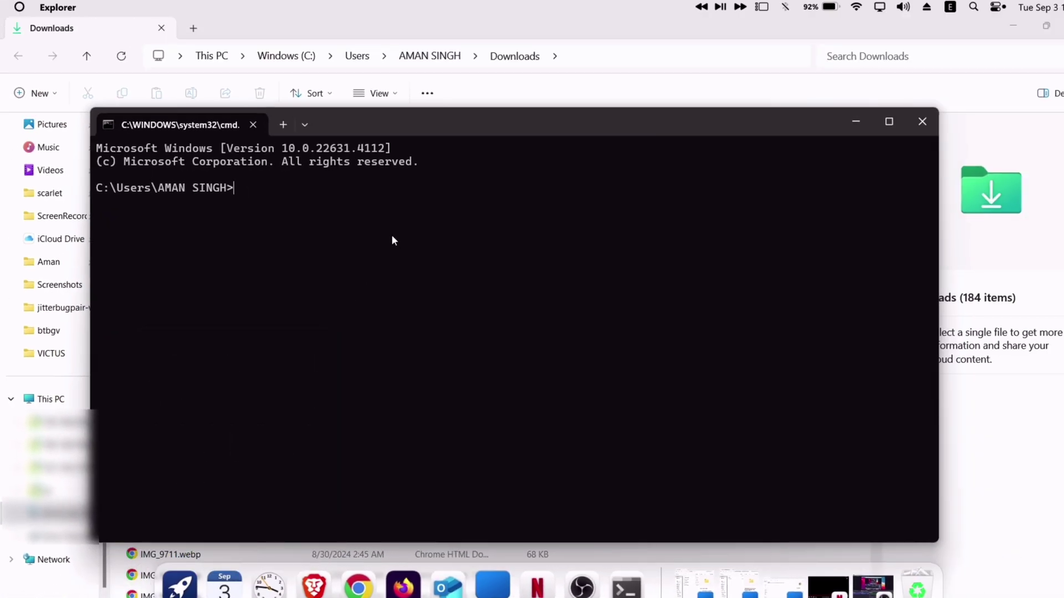
type("py")
key("Return")
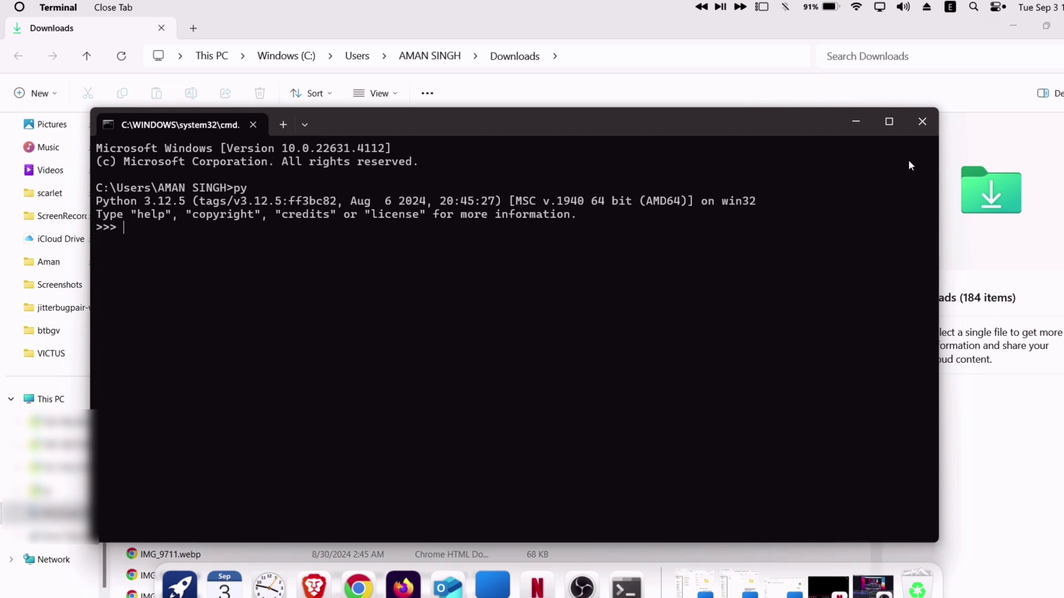
left_click(922, 122)
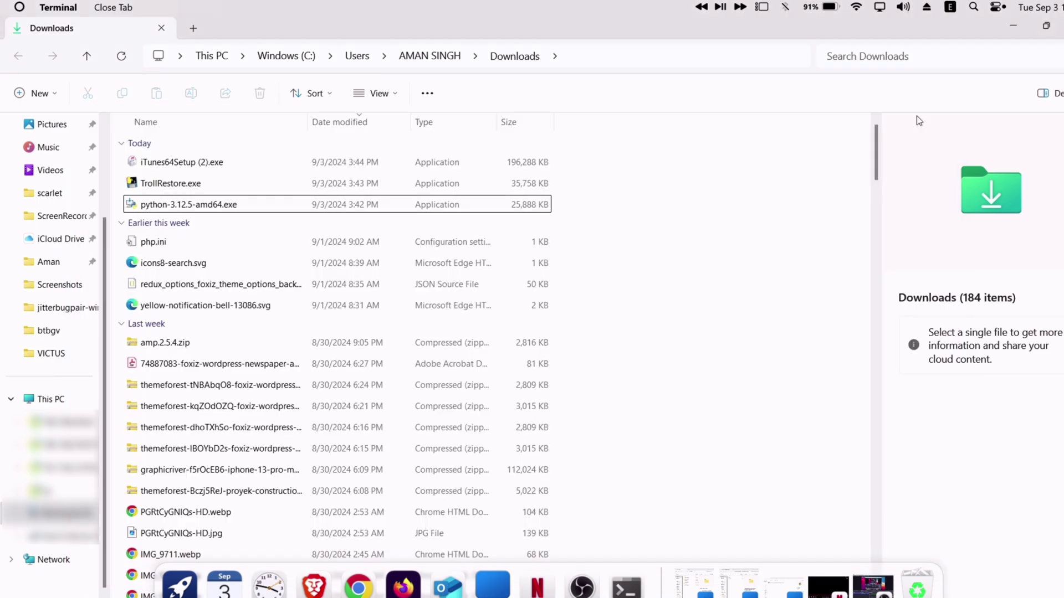
left_click(152, 164)
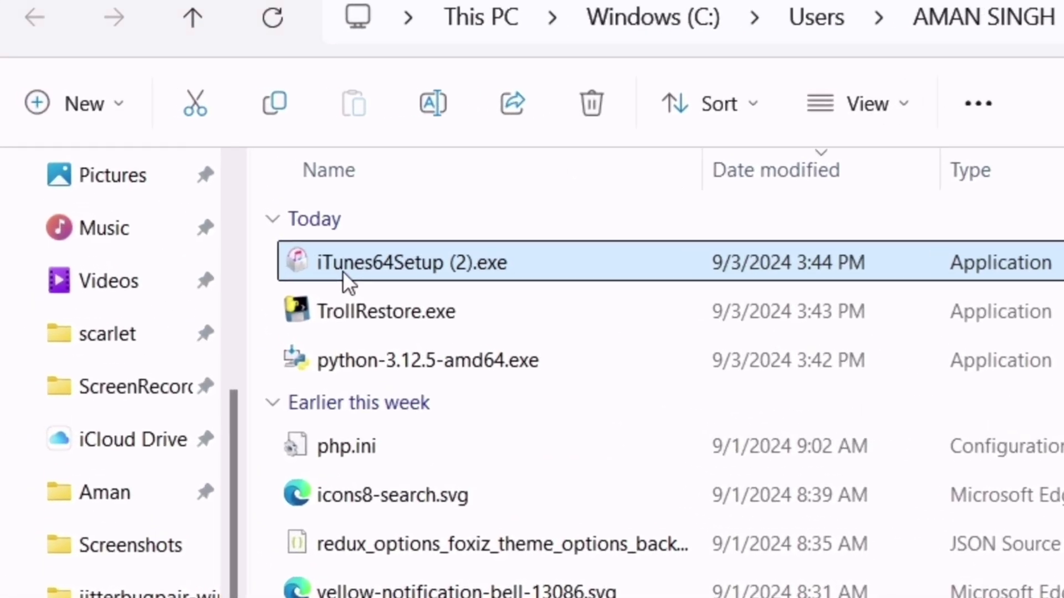
Run iTunes64Setup (2).exe and finish the iTunes installer.
double_click(347, 281)
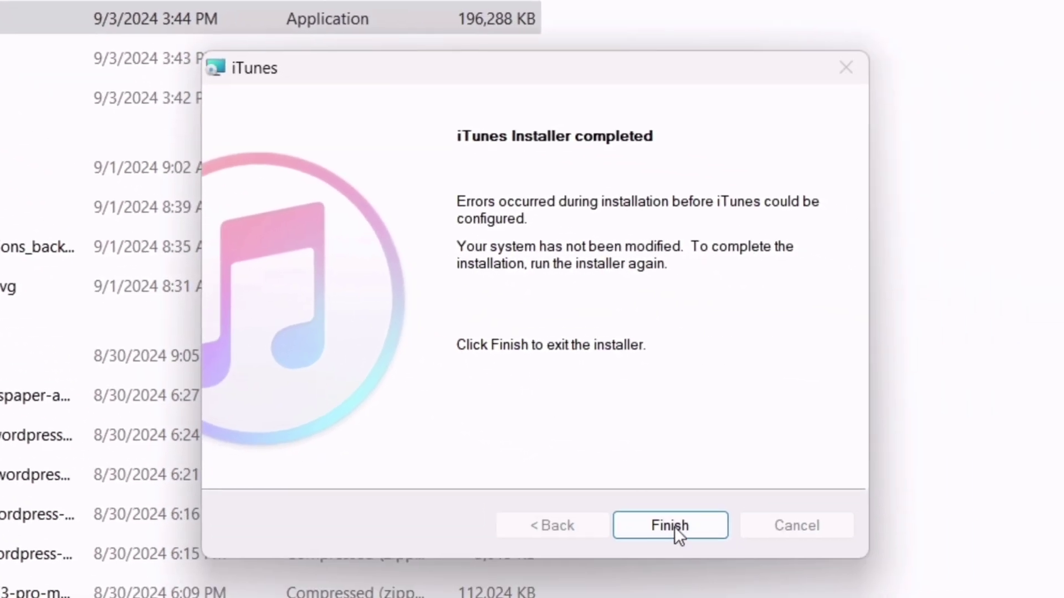
left_click(670, 526)
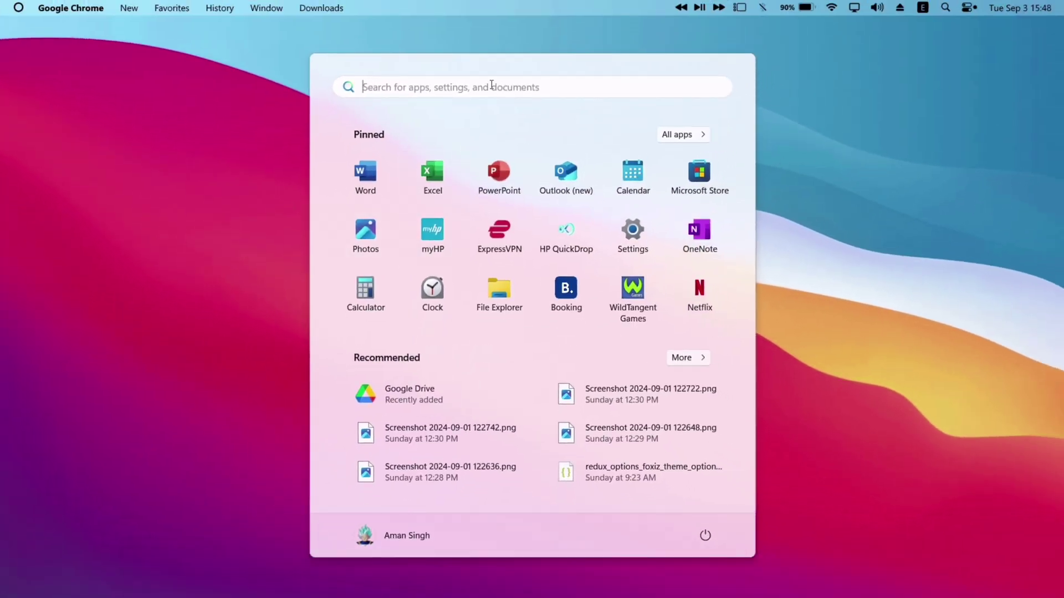
type("itunes")
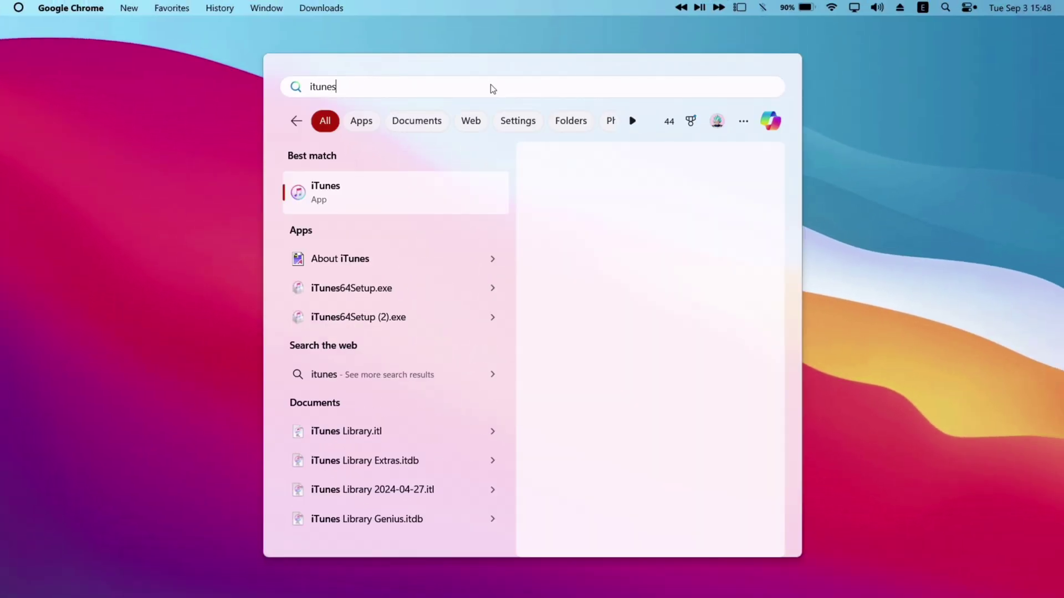
Open iTunes from Start search, authorize with the pasted password, and minimize it.
left_click(557, 293)
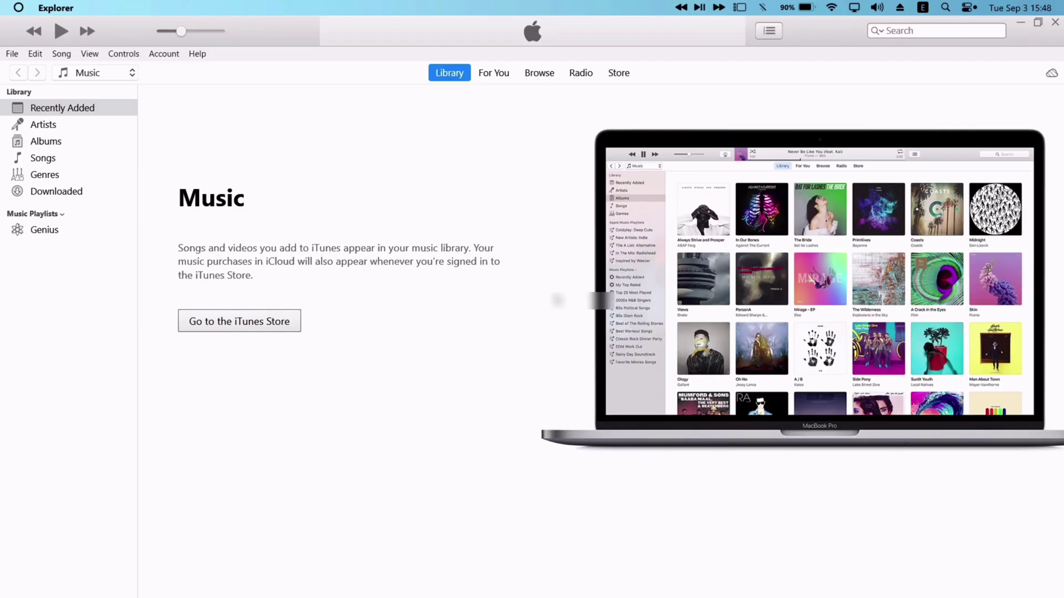
key("ctrl+v")
key("Return")
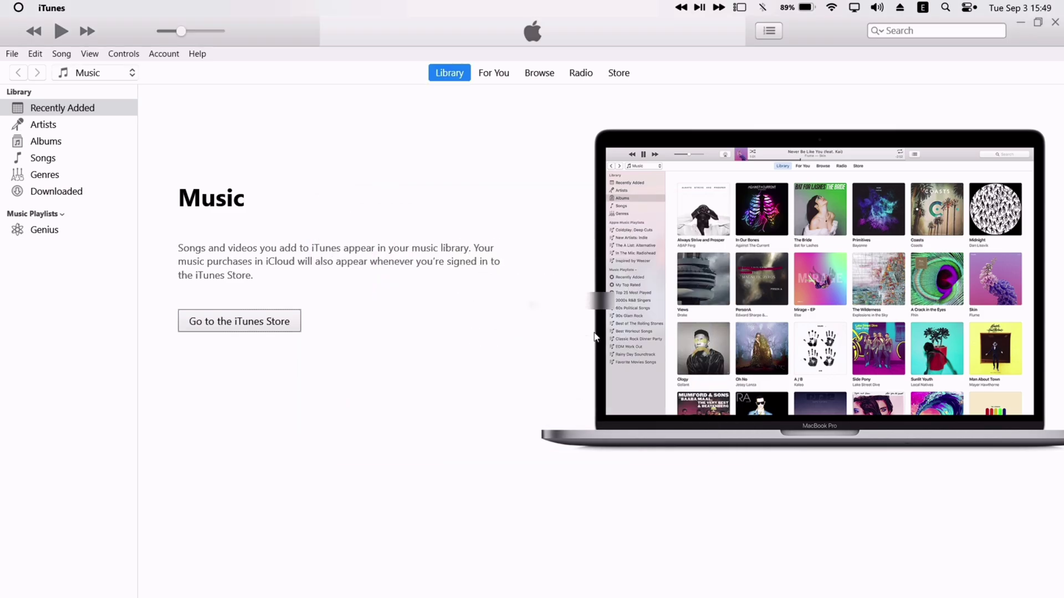
left_click(1018, 22)
mouse_move(436, 565)
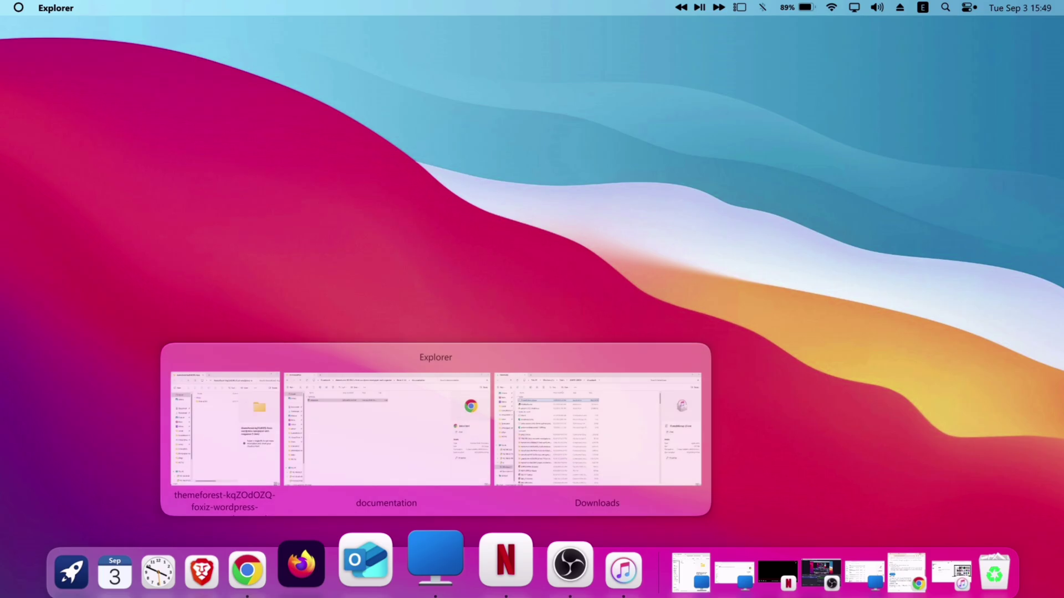
Search the App Store for 'tip' and open Apple's Tips app.
left_click(538, 459)
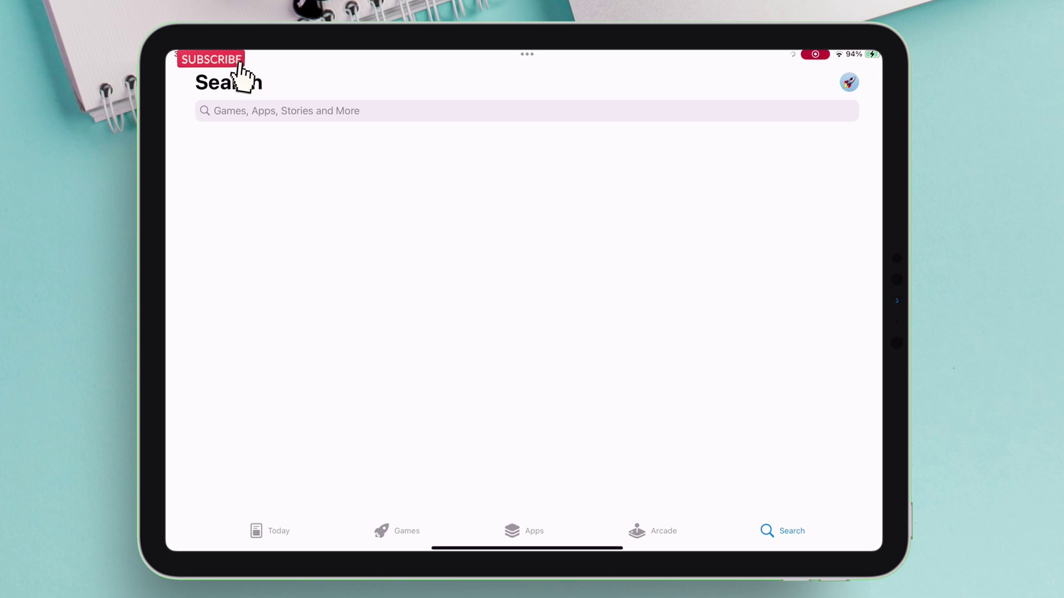
type("tip")
key("Return")
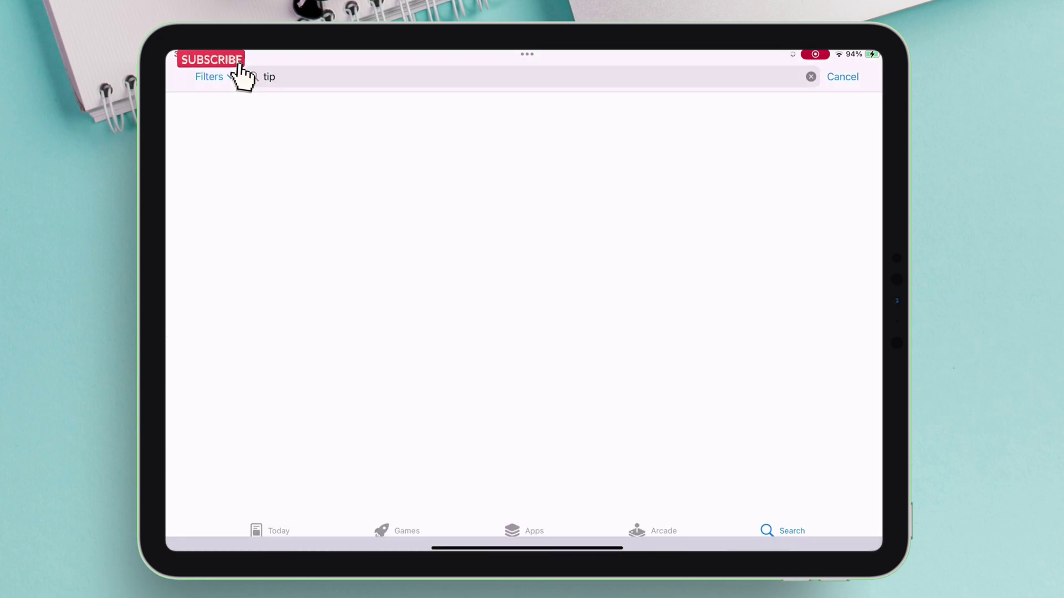
left_click(250, 150)
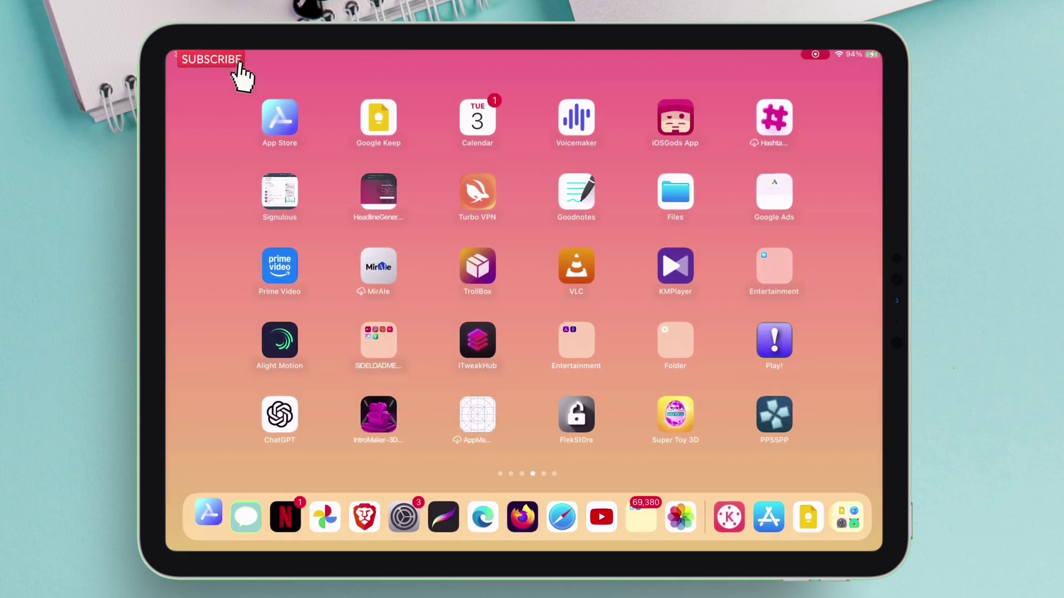
scroll(291, 332, "up", 10)
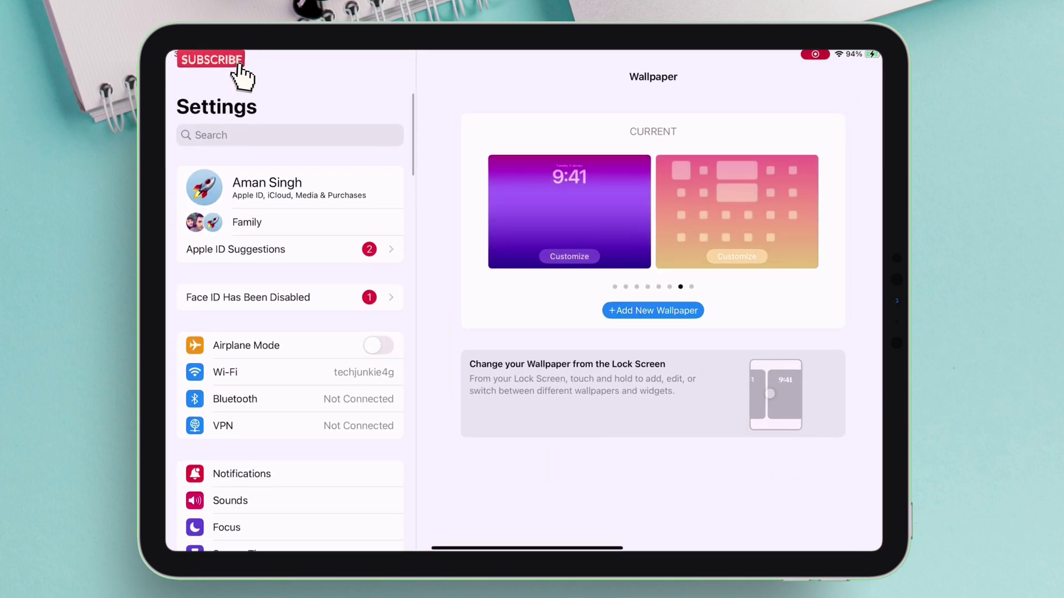
Confirm Find My iPad is turned off using the Settings search.
left_click(238, 135)
type("Find")
left_click(237, 131)
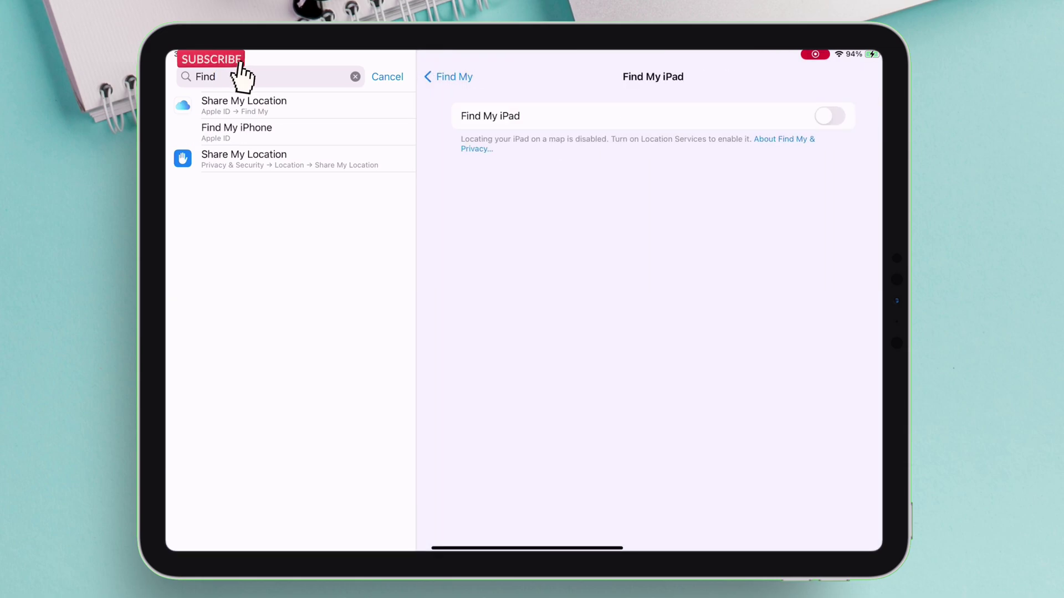
left_click(387, 77)
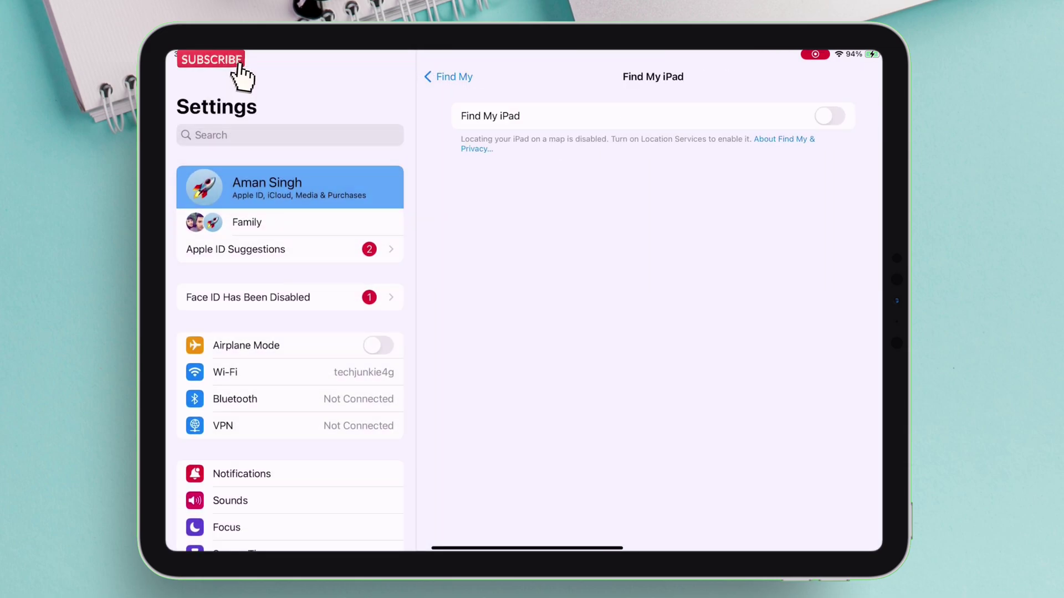
scroll(291, 332, "down", 3)
Check the iPadOS version under General > About: 17.0 (21A329).
left_click(230, 397)
left_click(473, 115)
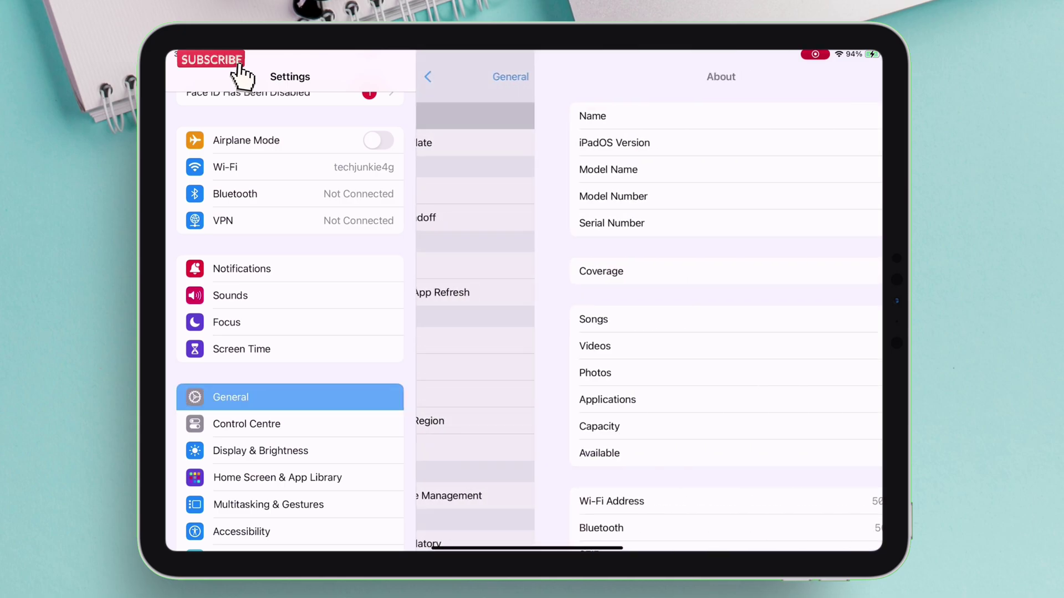
left_click(497, 142)
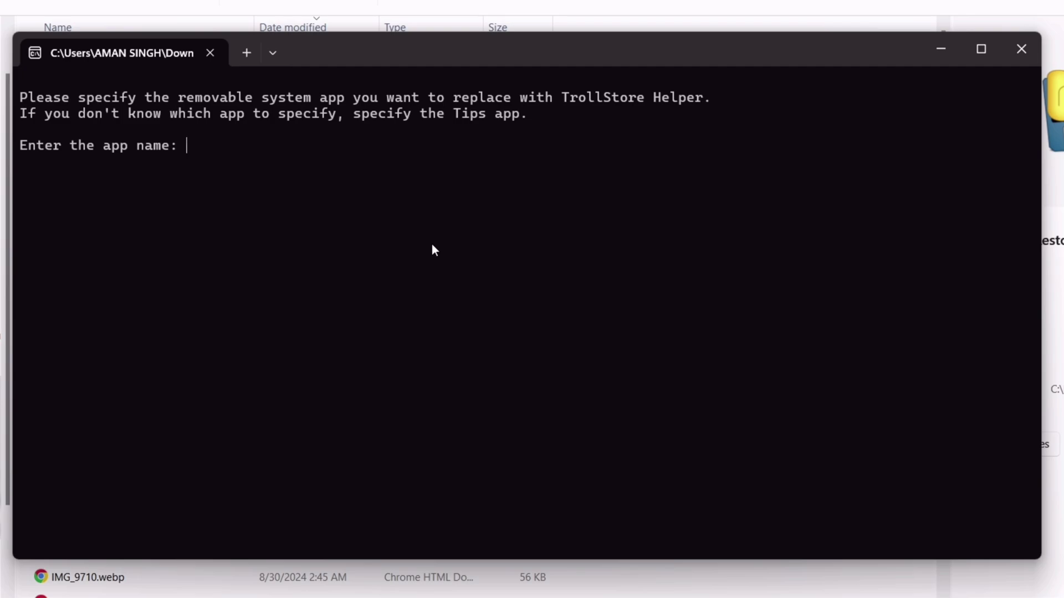
type("Tip")
type("s")
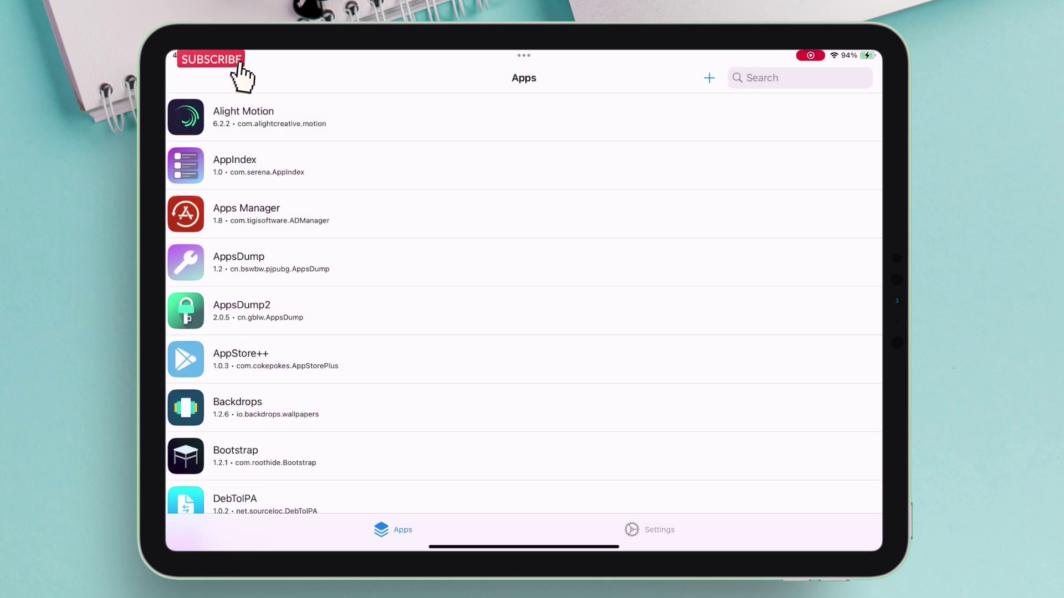
Install TrollStore's persistence helper into Tips, then return to the home screen.
left_click(649, 529)
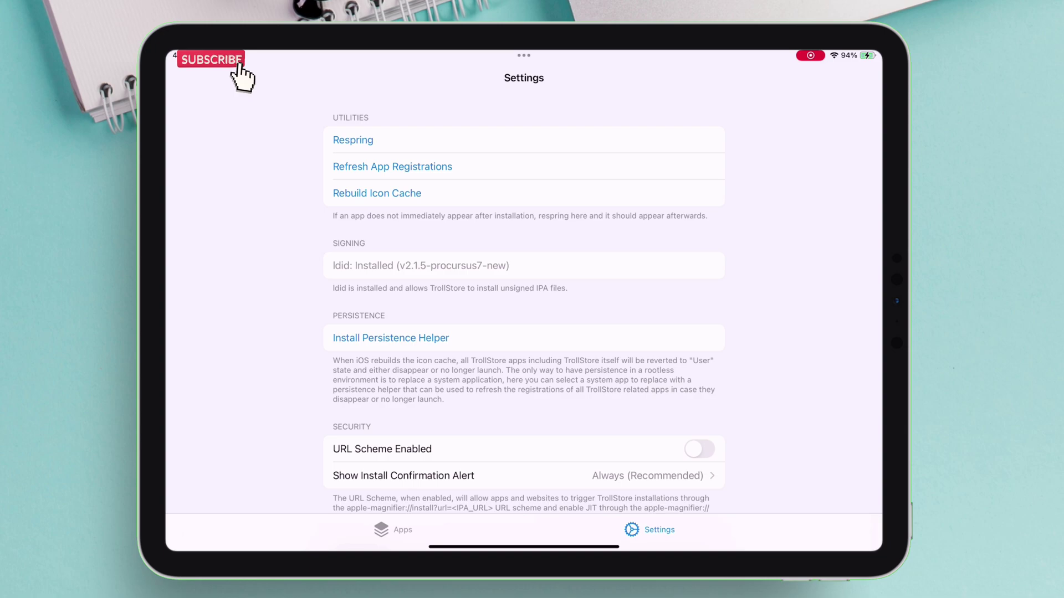
scroll(528, 304, "down", 2)
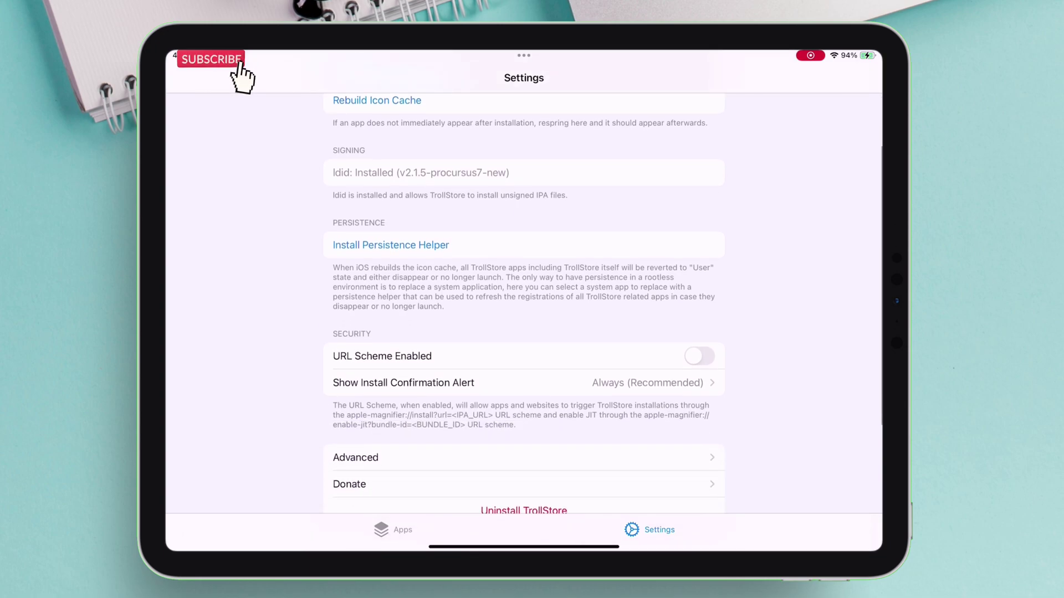
left_click(390, 245)
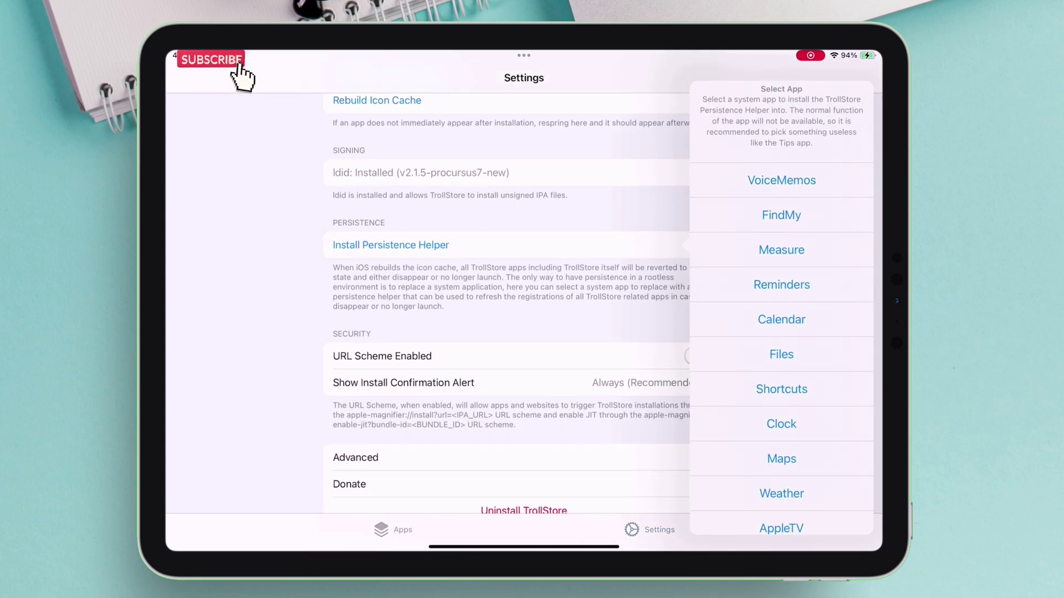
scroll(782, 349, "down", 3)
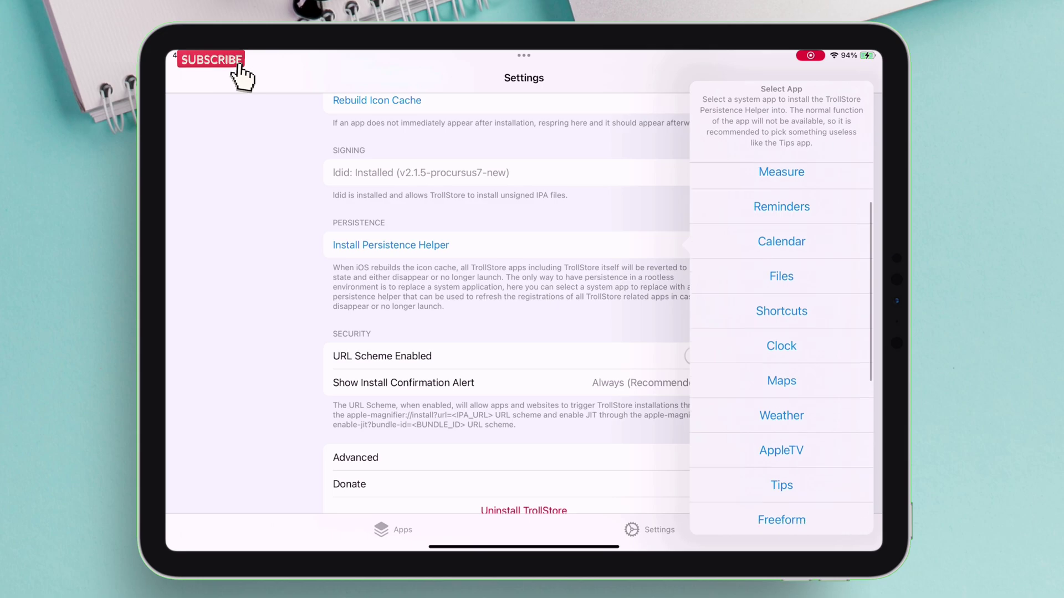
left_click(782, 370)
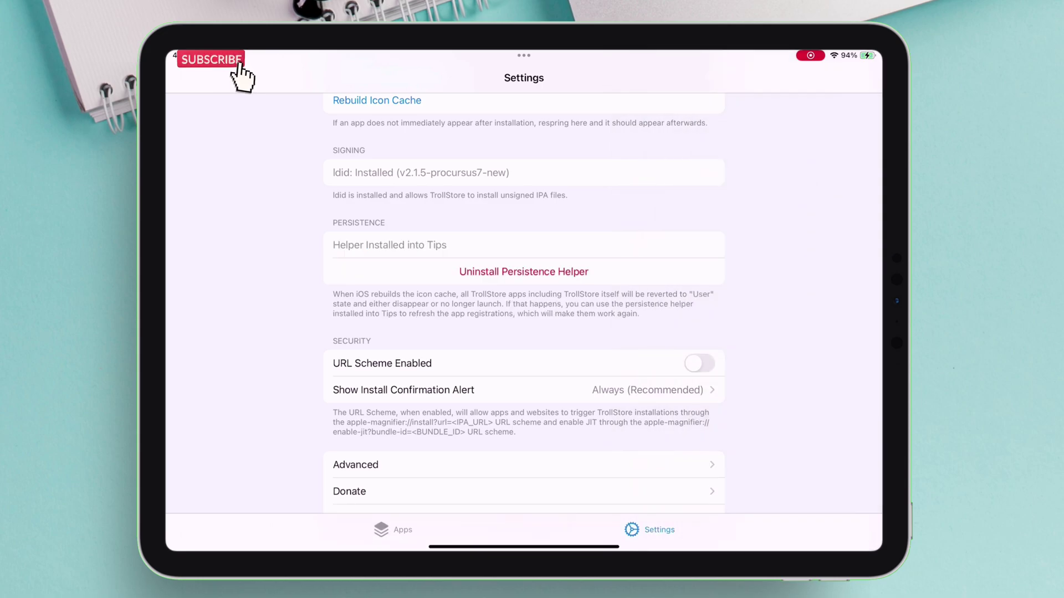
left_click_drag(524, 545, 524, 333)
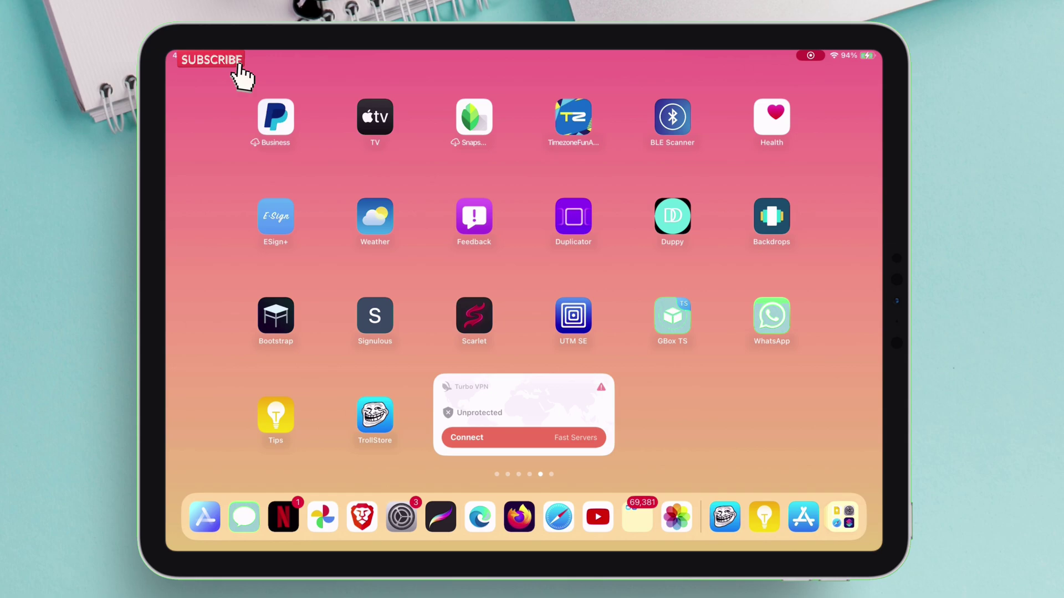
Open Tips to see TrollStore Helper reporting TrollStore 2.1 and the helper registered.
left_click(275, 416)
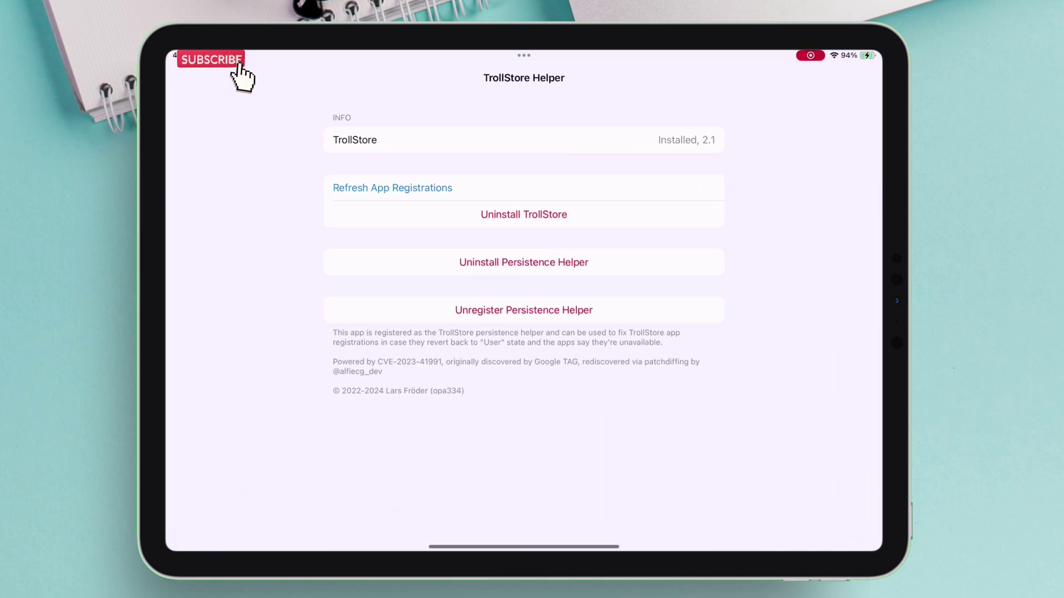